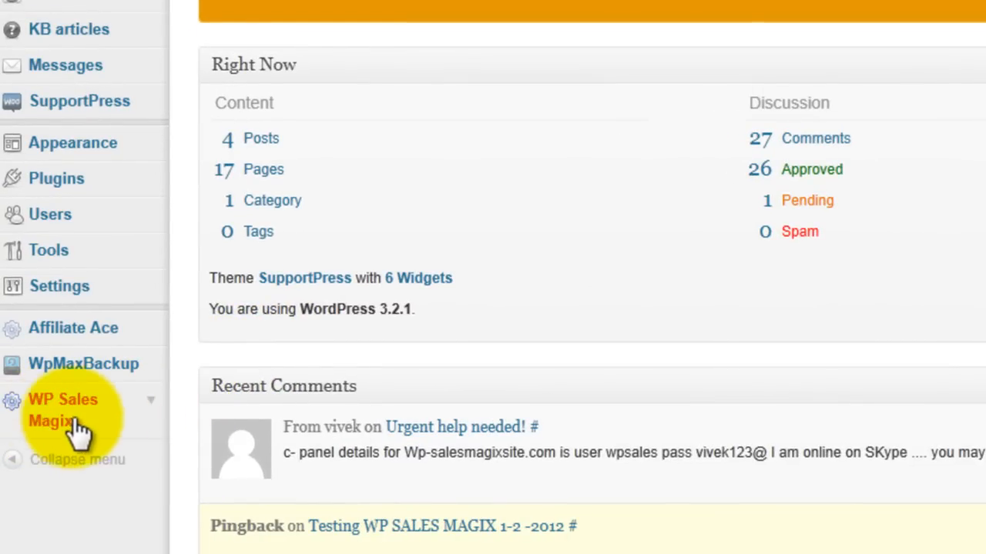
Step: Open the WP Sales Magix plugin's general settings page
{"action": "left_click", "coordinate": [154, 416]}
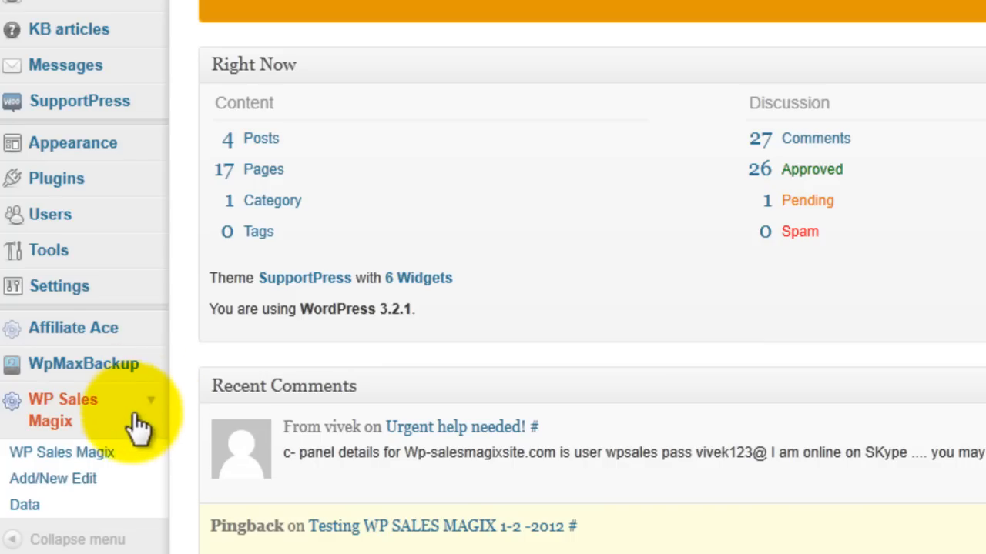
{"action": "left_click", "coordinate": [77, 454]}
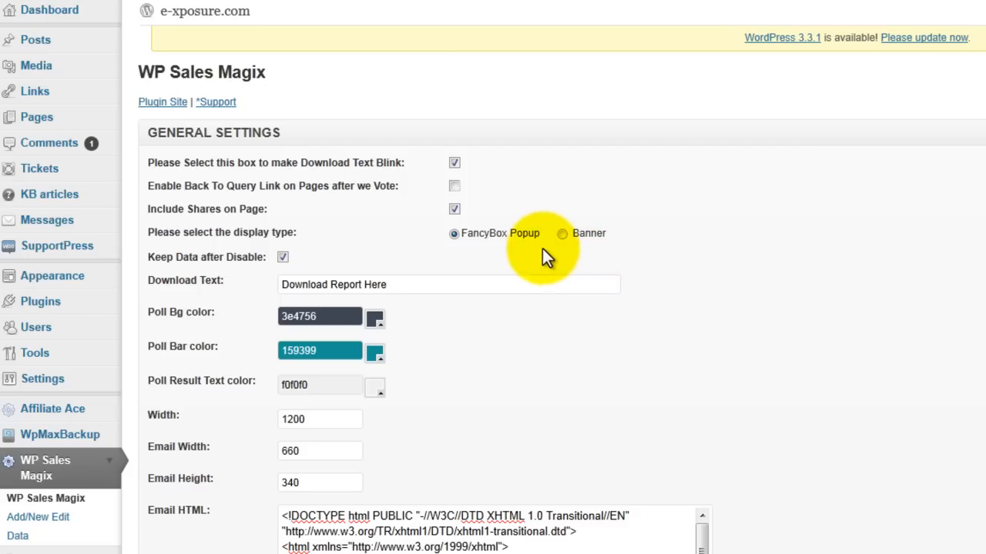
Step: Switch the display type to Banner, try the Bottom banner position, and set the position to Top
{"action": "left_click", "coordinate": [563, 234]}
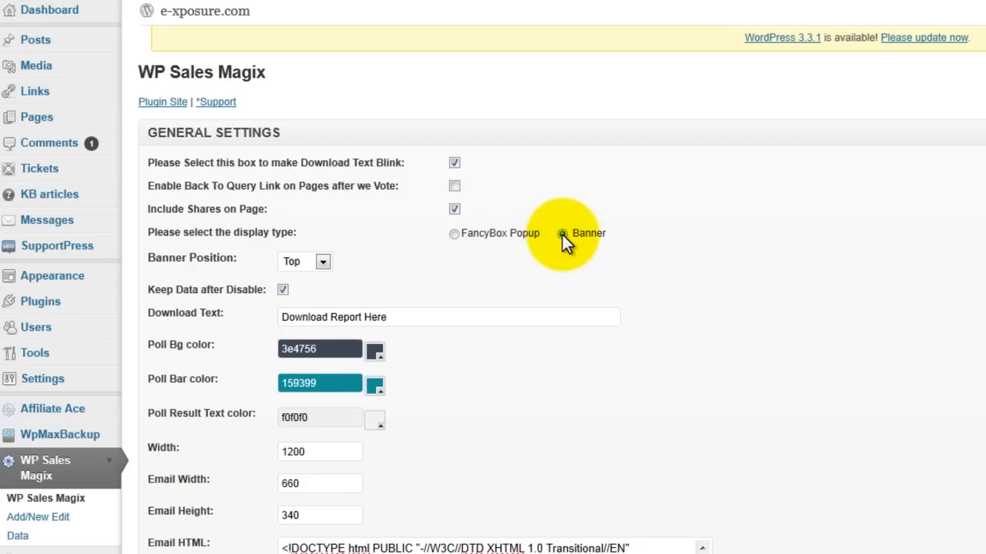
{"action": "left_click", "coordinate": [326, 260]}
{"action": "left_click", "coordinate": [306, 295]}
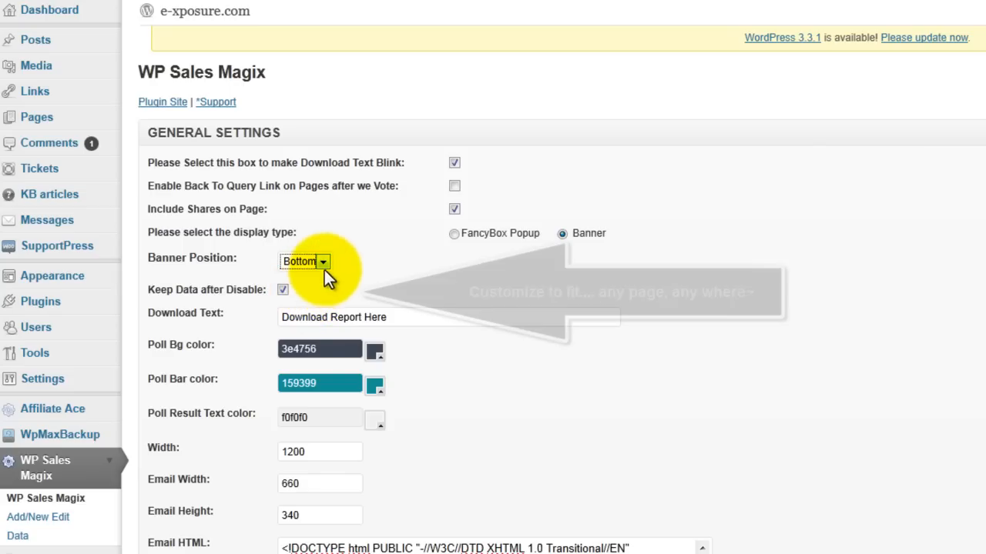
{"action": "left_click", "coordinate": [326, 263]}
{"action": "left_click", "coordinate": [323, 279]}
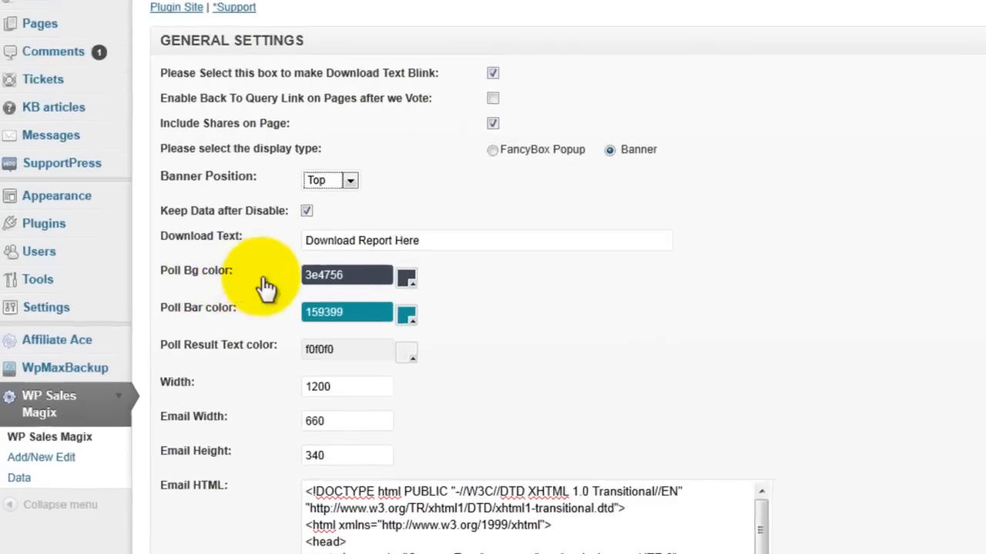
Step: Set the Poll Bg color to the lighter grey-blue 818b9b
{"action": "left_click", "coordinate": [420, 278]}
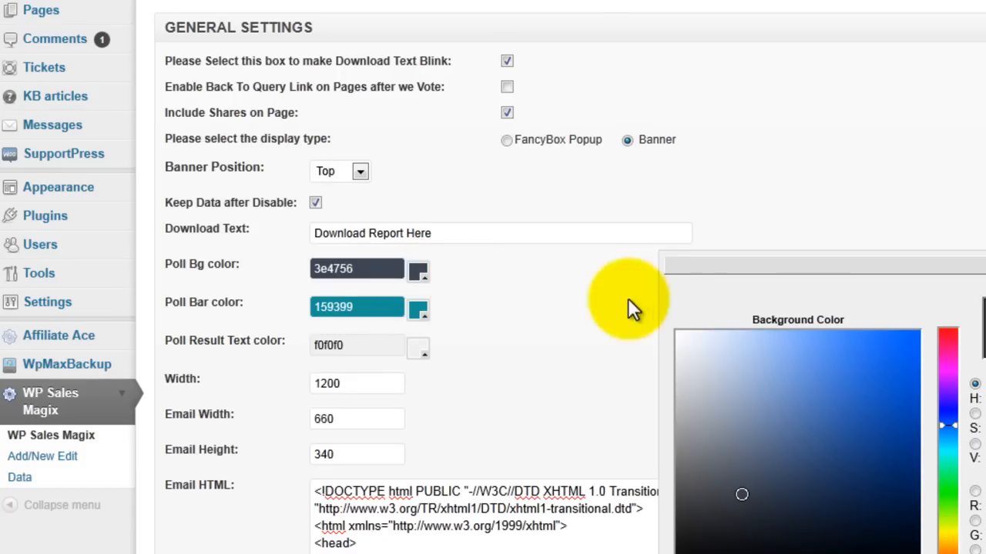
{"action": "mouse_move", "coordinate": [884, 348]}
{"action": "left_mouse_down"}
{"action": "mouse_move", "coordinate": [891, 383]}
{"action": "mouse_move", "coordinate": [836, 448]}
{"action": "mouse_move", "coordinate": [771, 398]}
{"action": "mouse_move", "coordinate": [723, 385]}
{"action": "mouse_move", "coordinate": [715, 425]}
{"action": "left_mouse_up"}
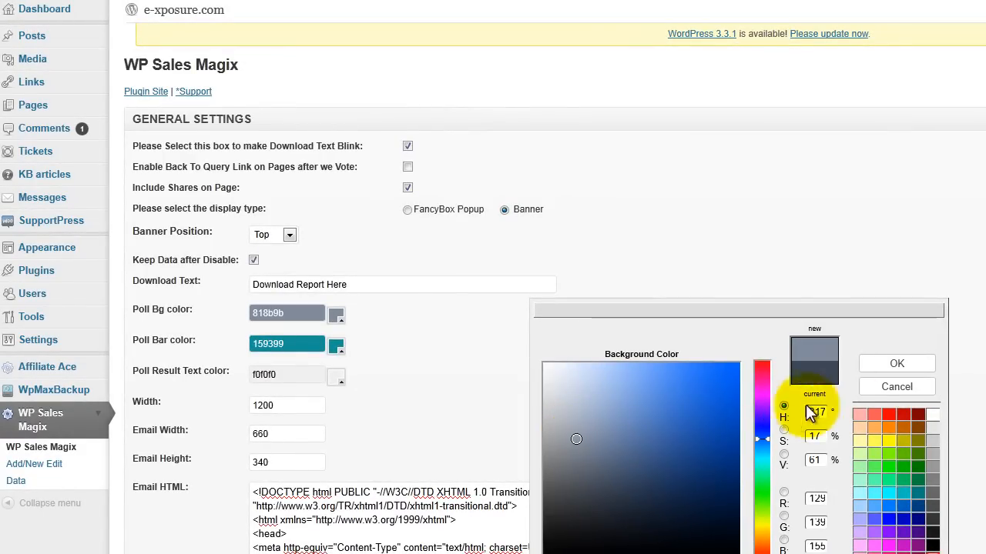
{"action": "left_click", "coordinate": [894, 365]}
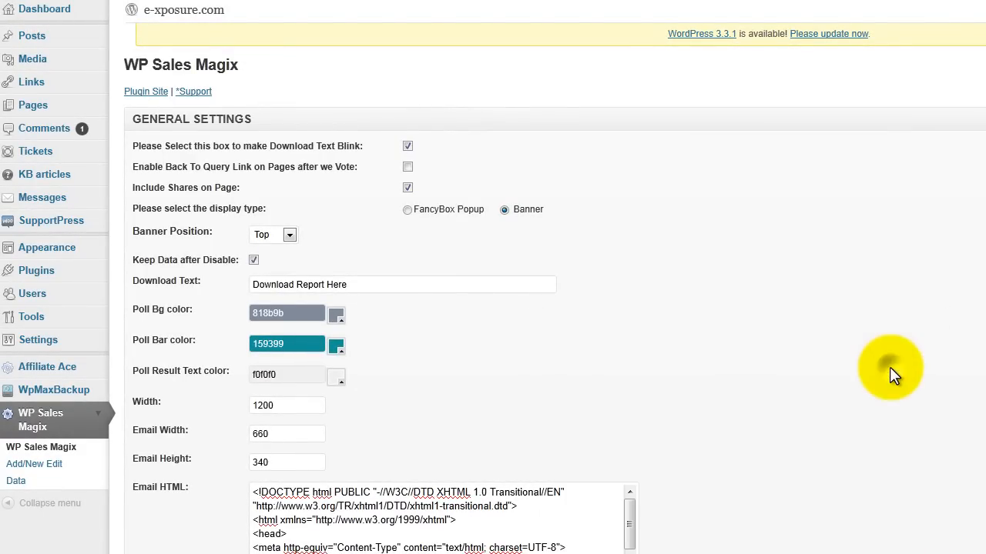
{"action": "left_click", "coordinate": [339, 350]}
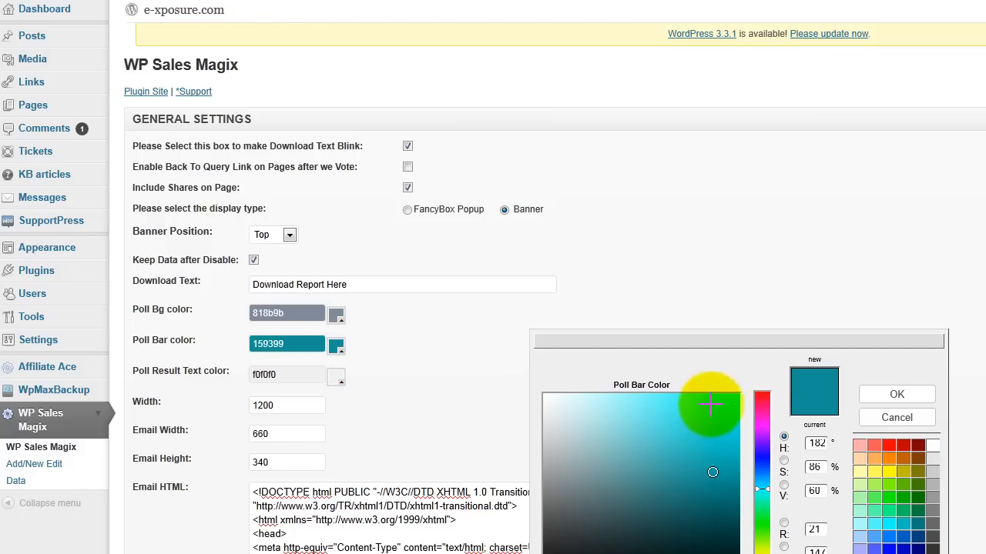
{"action": "left_click", "coordinate": [709, 405]}
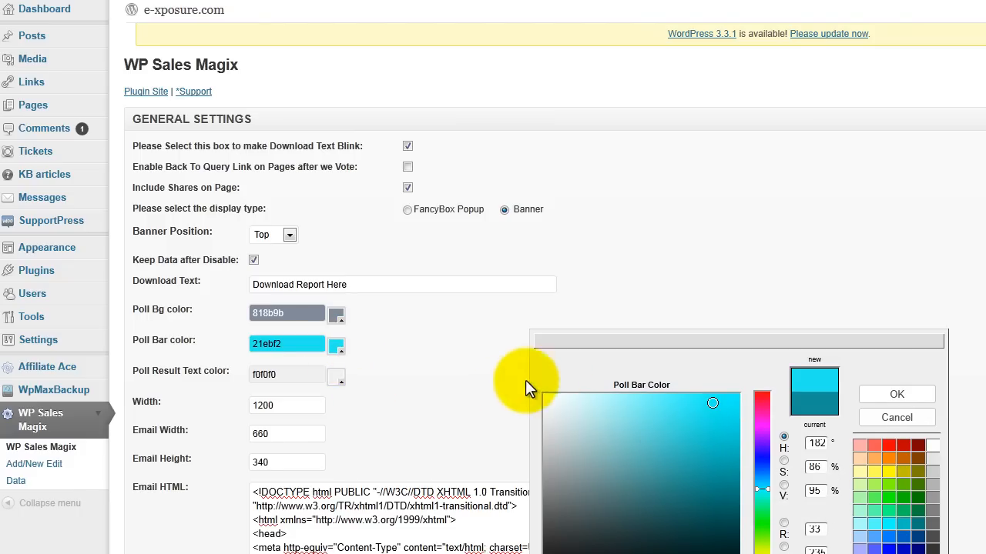
{"action": "left_click", "coordinate": [647, 413]}
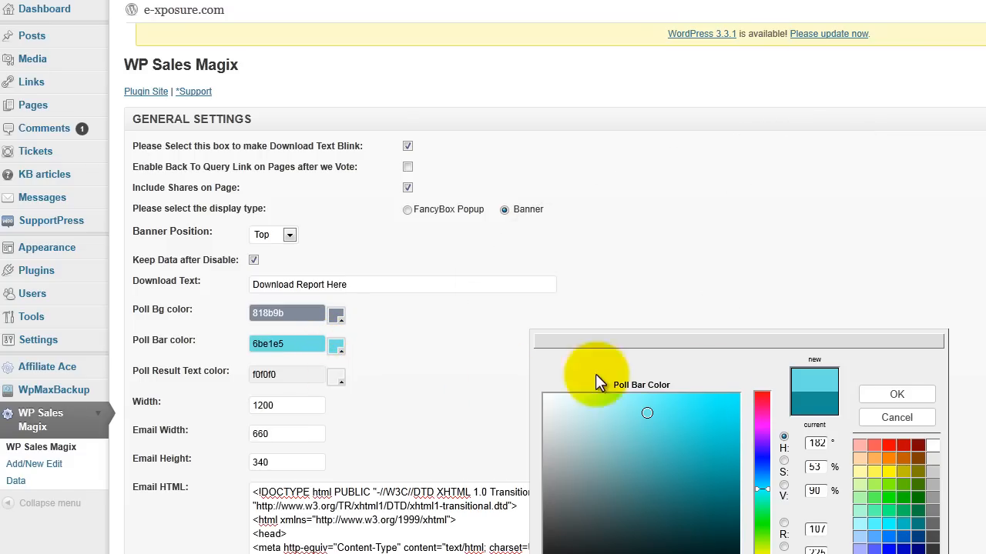
{"action": "left_click", "coordinate": [884, 414]}
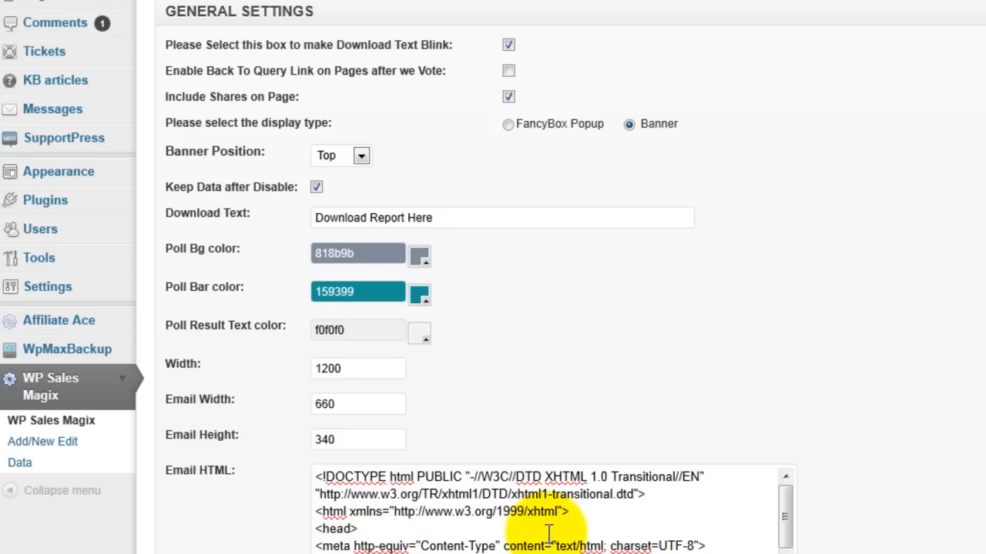
Step: Review the general settings down to the Email HTML code, and visit the plugin's Data page
{"action": "scroll", "coordinate": [929, 352], "scroll_direction": "down", "scroll_amount": 3}
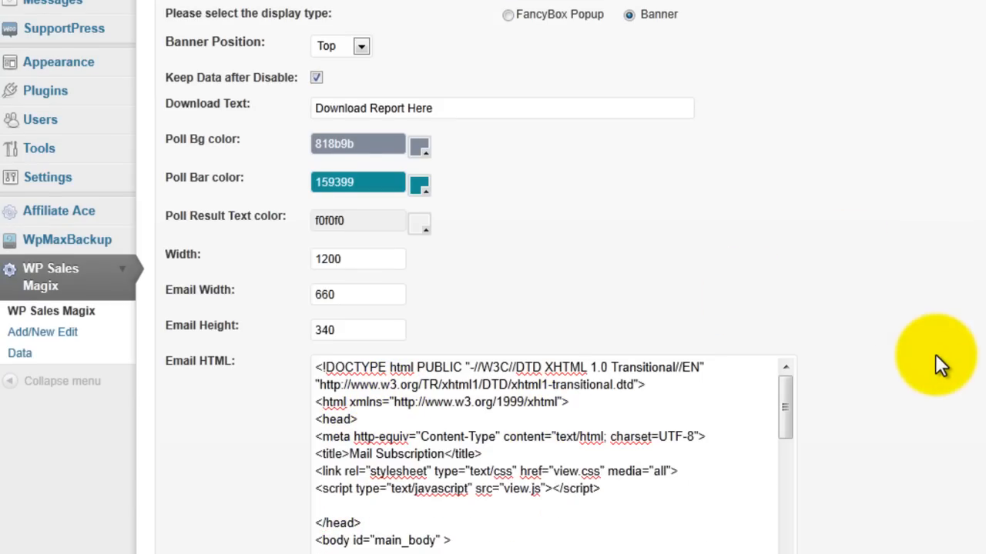
{"action": "scroll", "coordinate": [934, 353], "scroll_direction": "down", "scroll_amount": 3}
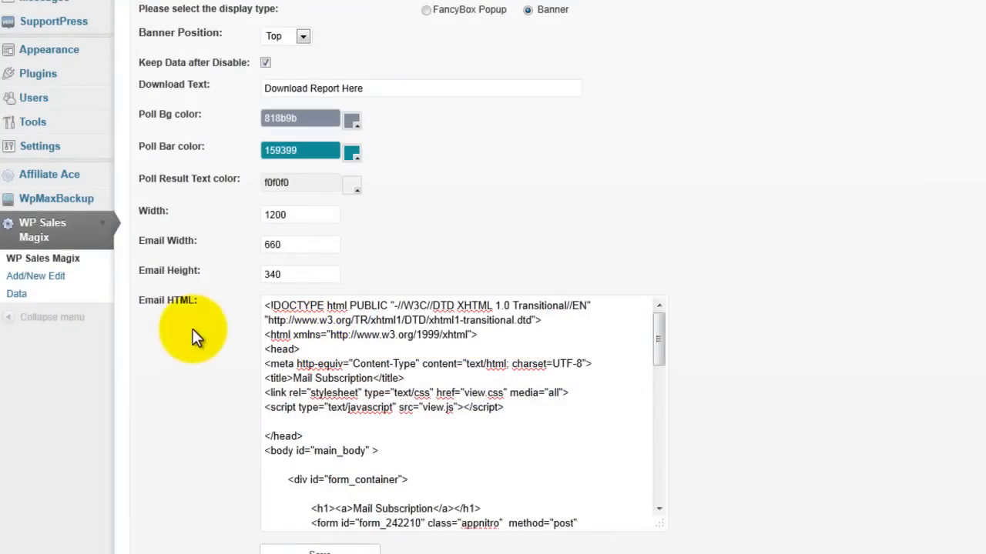
{"action": "left_click", "coordinate": [17, 295]}
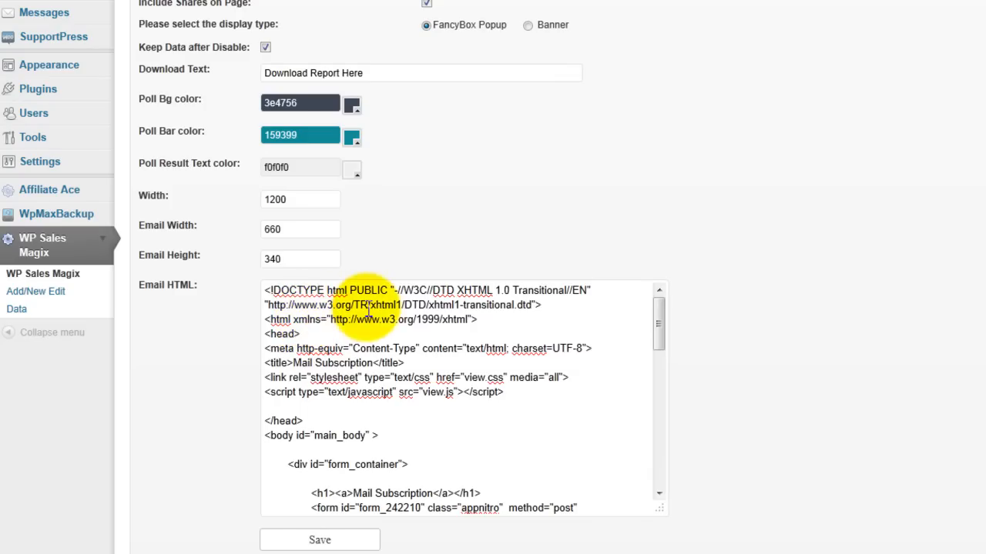
{"action": "scroll", "coordinate": [606, 322], "scroll_direction": "up", "scroll_amount": 1}
{"action": "scroll", "coordinate": [606, 323], "scroll_direction": "down", "scroll_amount": 1}
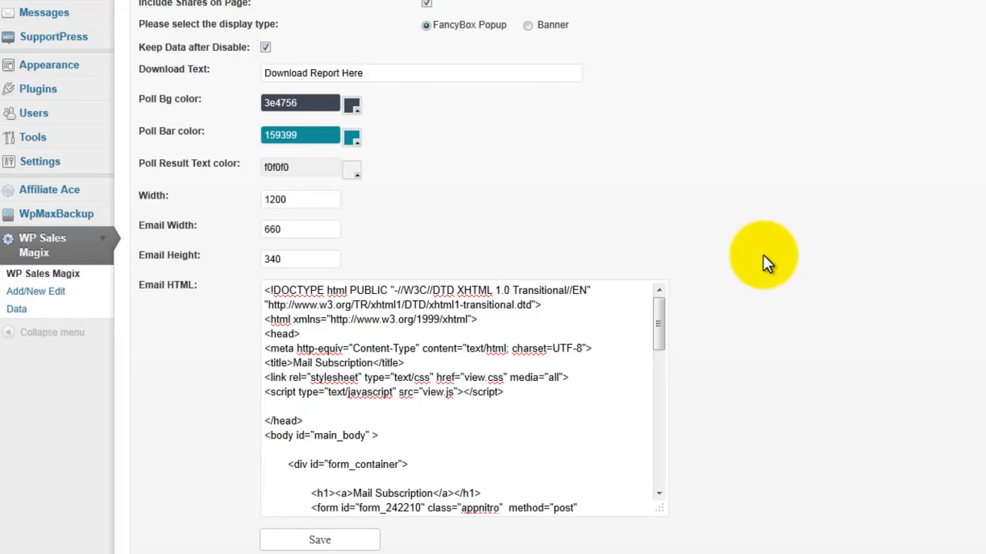
{"action": "scroll", "coordinate": [762, 256], "scroll_direction": "up", "scroll_amount": 2}
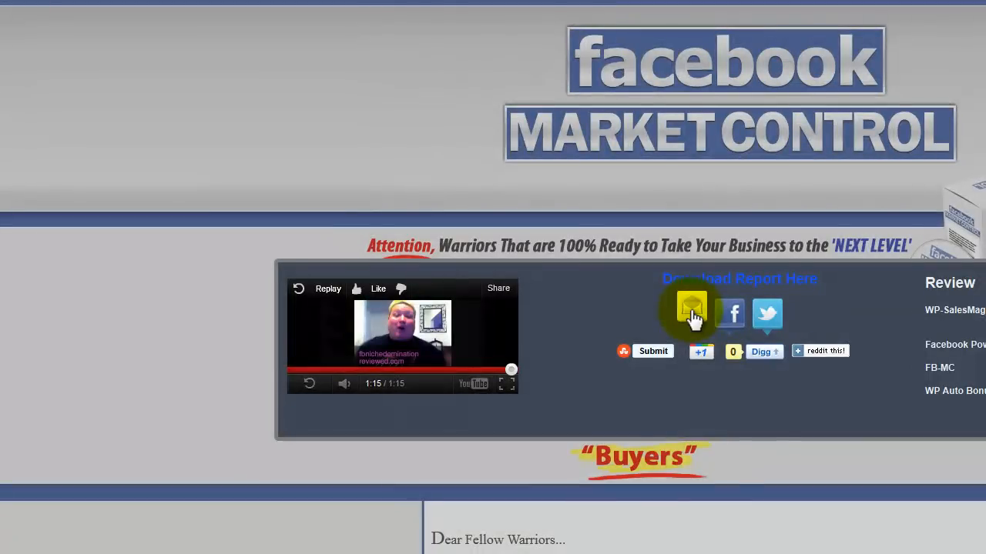
Step: Open the Mail Subscription form from the banner's email share option on the sales page, and close it after viewing
{"action": "left_click", "coordinate": [692, 314]}
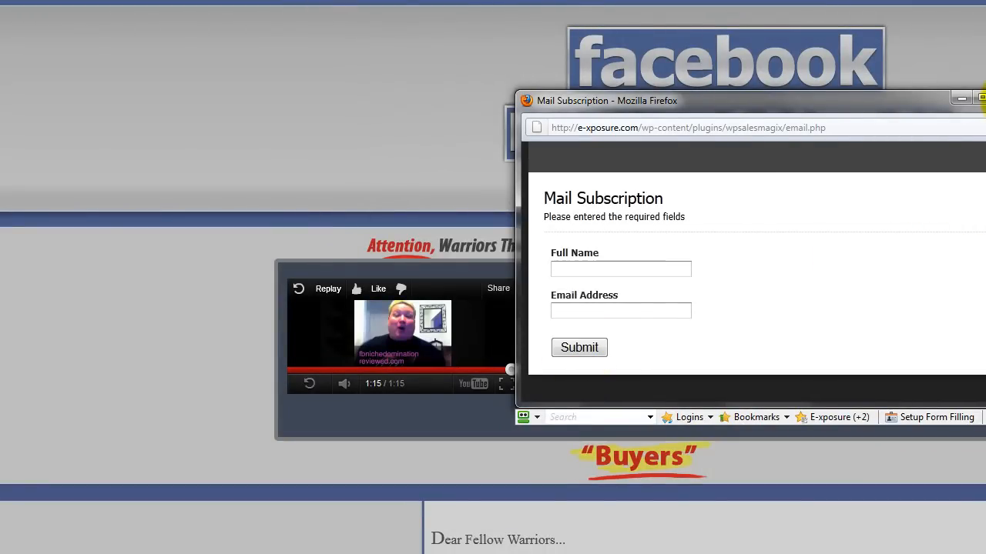
{"action": "left_click", "coordinate": [982, 98]}
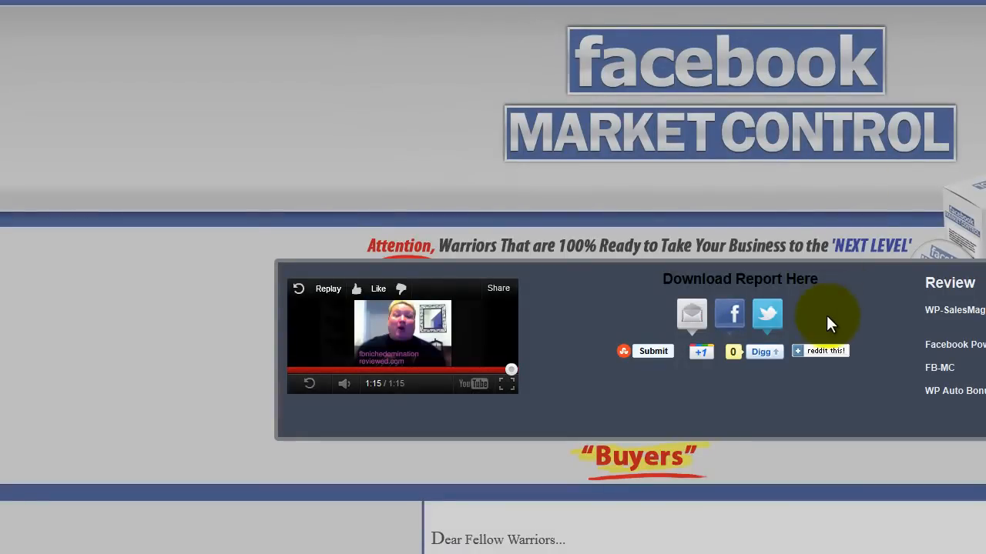
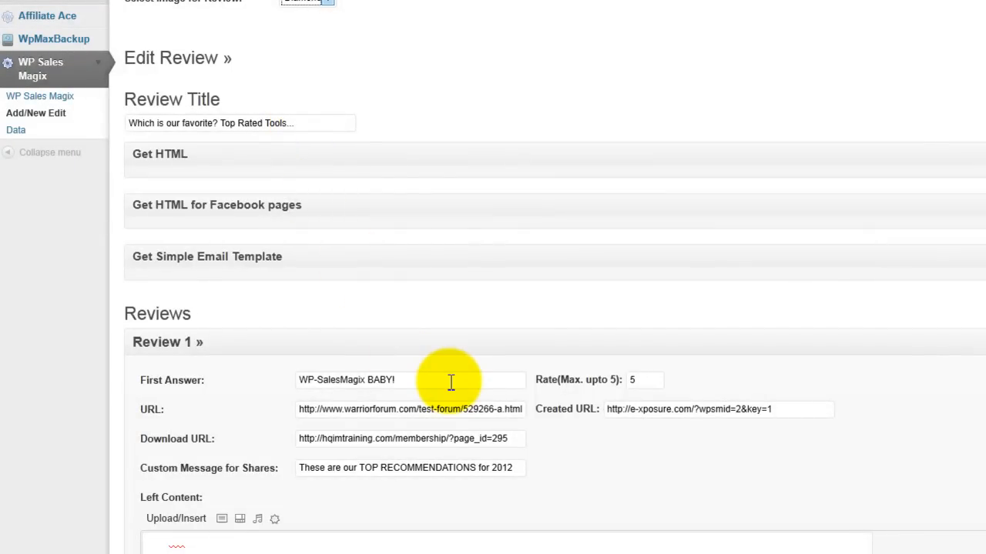
Step: Expand the Simple Email Template code of the review "Which is our favorite? Top Rated Tools..." and read it to the end
{"action": "scroll", "coordinate": [450, 383], "scroll_direction": "down", "scroll_amount": 2}
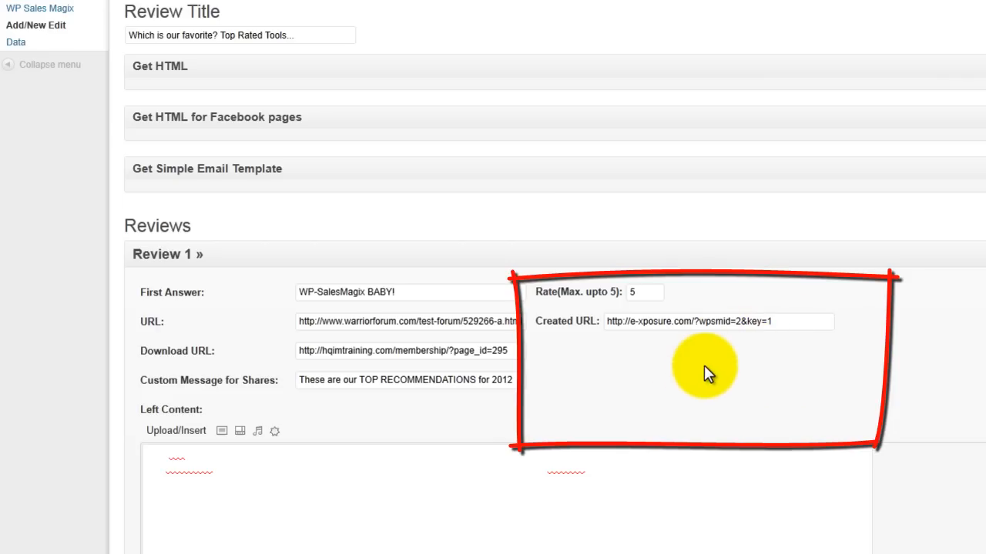
{"action": "scroll", "coordinate": [705, 358], "scroll_direction": "up", "scroll_amount": 1}
{"action": "scroll", "coordinate": [704, 356], "scroll_direction": "up", "scroll_amount": 1}
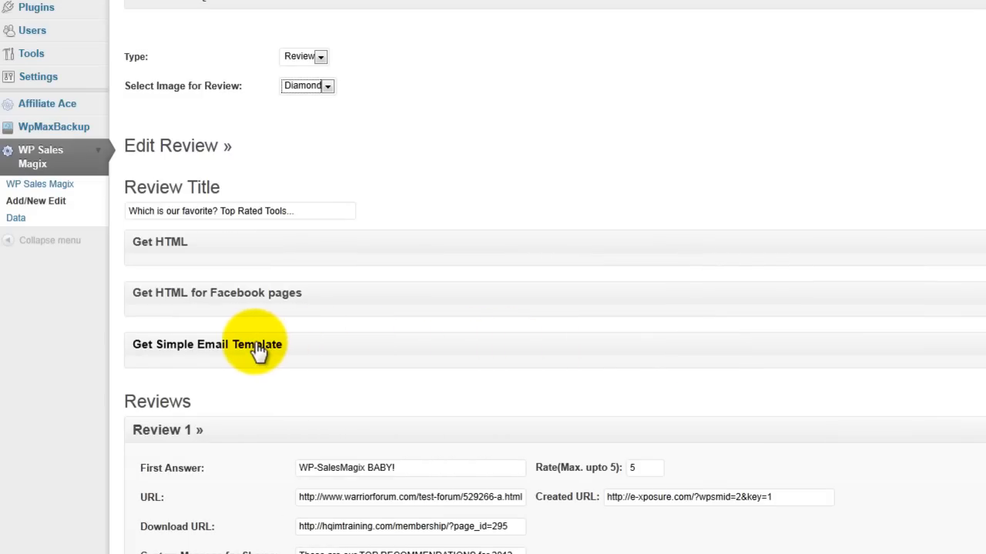
{"action": "left_click", "coordinate": [235, 350]}
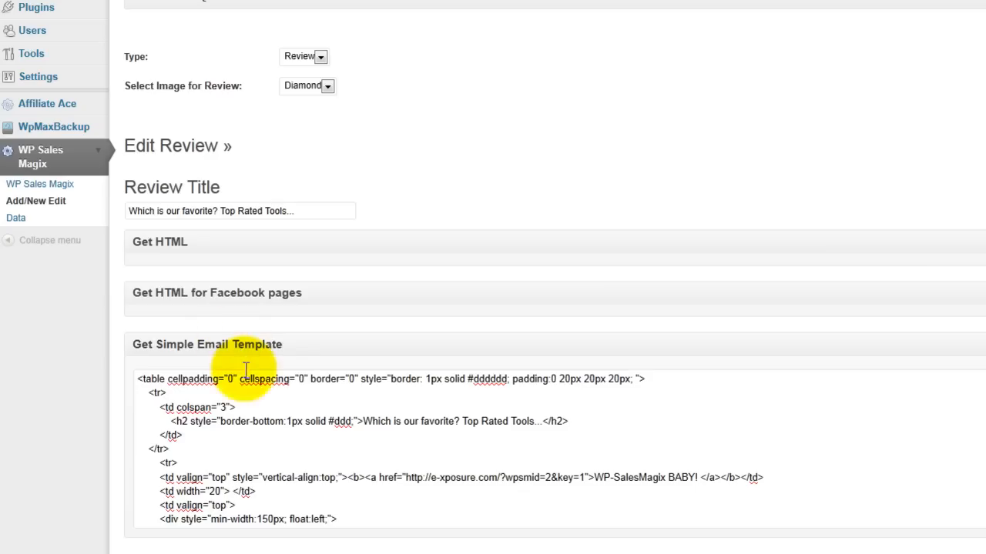
{"action": "scroll", "coordinate": [387, 512], "scroll_direction": "down", "scroll_amount": 3}
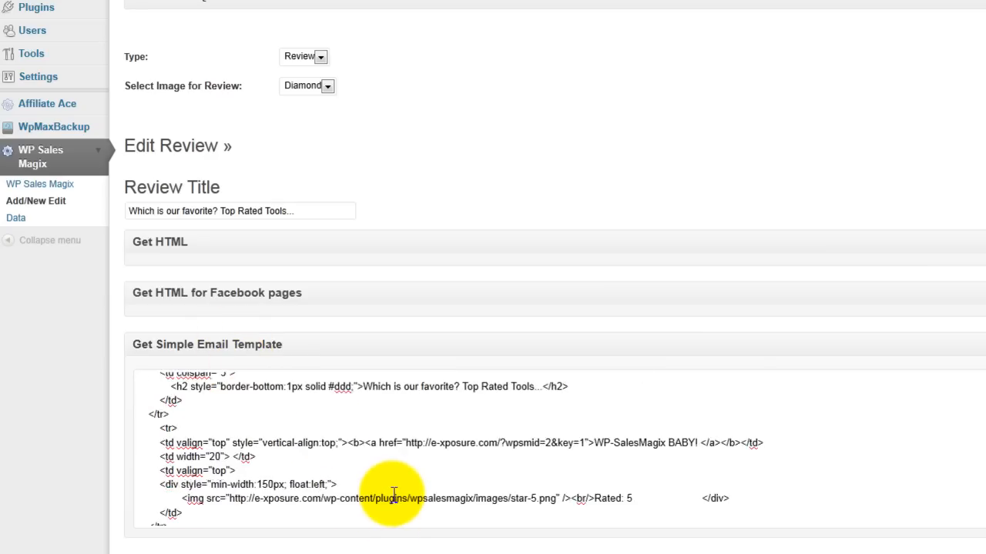
{"action": "scroll", "coordinate": [389, 481], "scroll_direction": "down", "scroll_amount": 6}
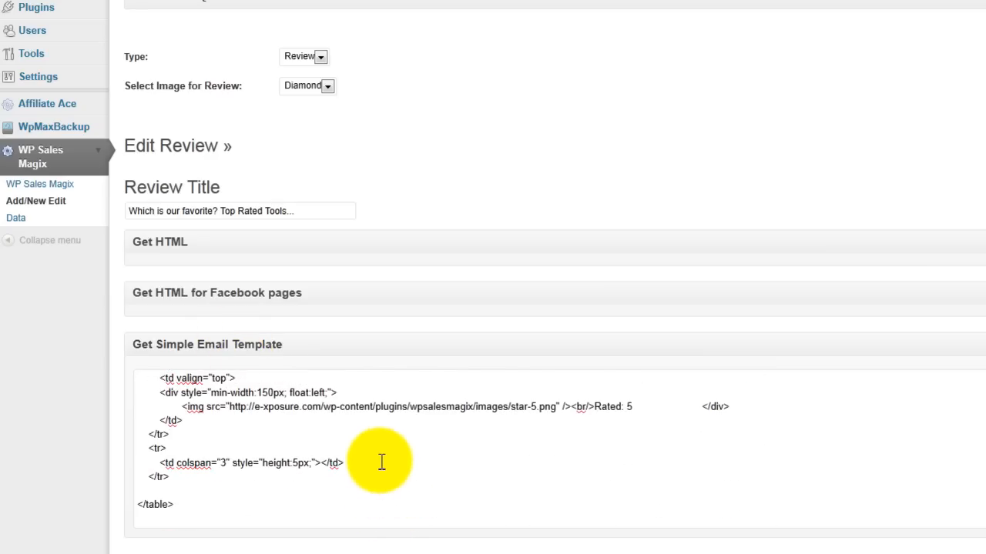
Step: Copy the entire Simple Email Template code of the review
{"action": "scroll", "coordinate": [279, 297], "scroll_direction": "up", "scroll_amount": 2}
{"action": "left_click", "coordinate": [243, 240]}
{"action": "key", "text": "ctrl+a"}
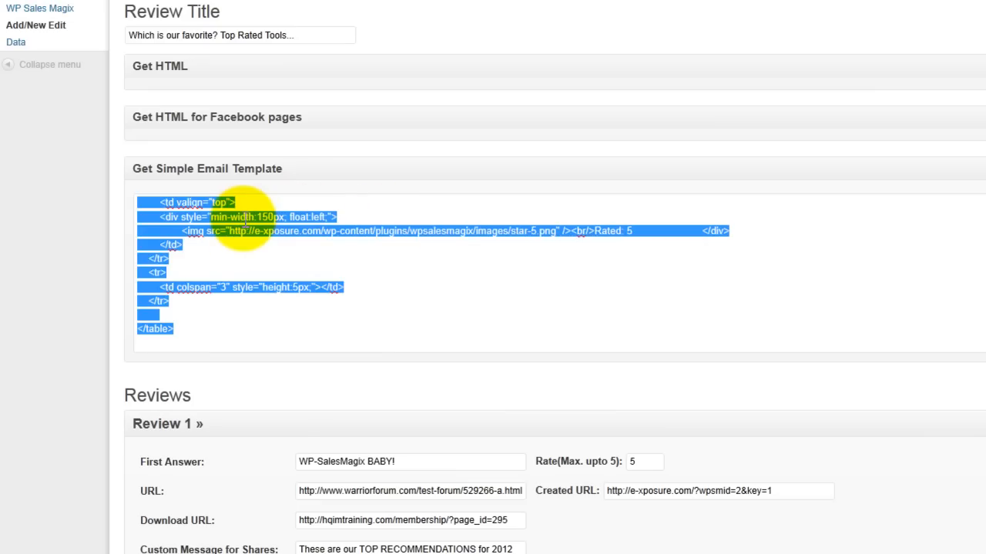
{"action": "right_click", "coordinate": [243, 221]}
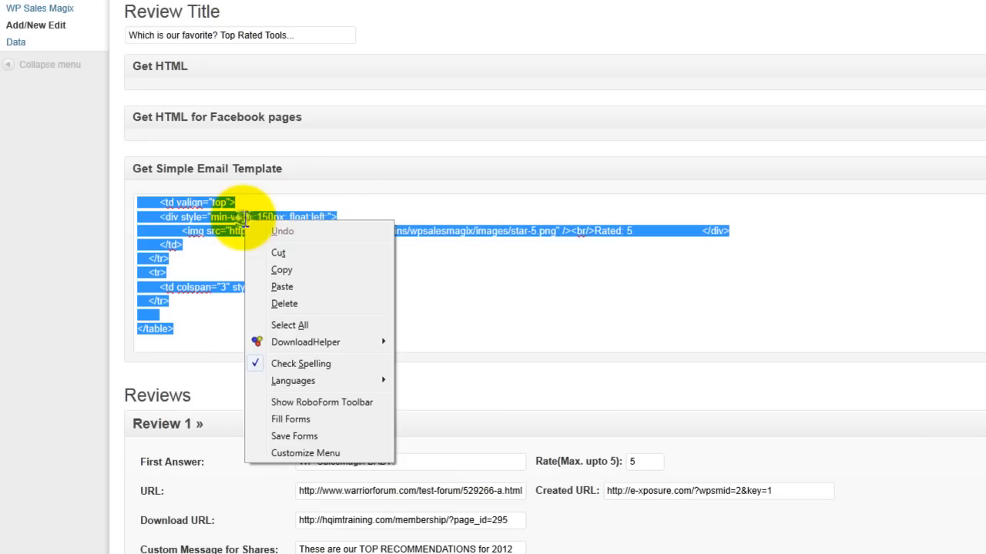
{"action": "left_click", "coordinate": [279, 271]}
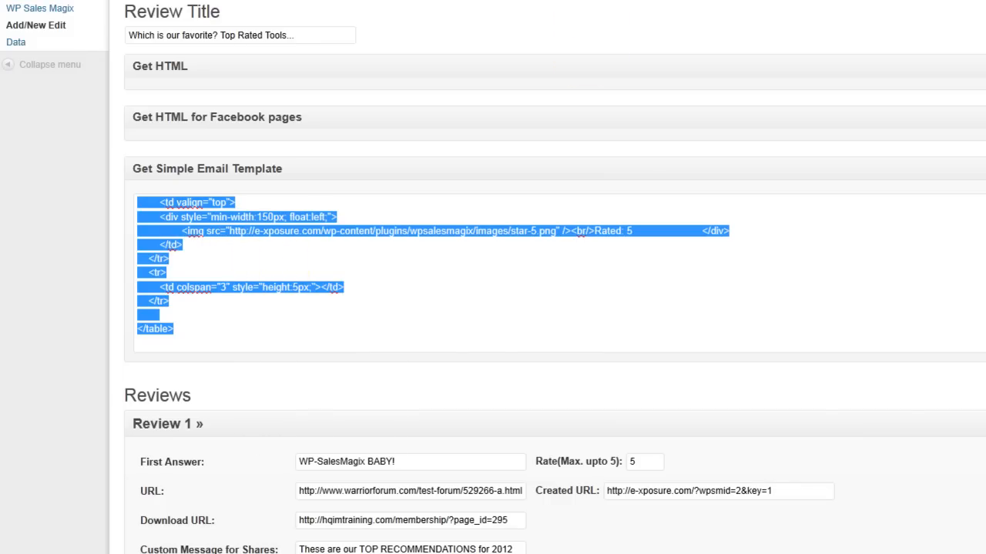
Step: Switch to AWeber and open the pending broadcast "Testing WP-SalesMagix..." for editing
{"action": "left_click", "coordinate": [450, 1]}
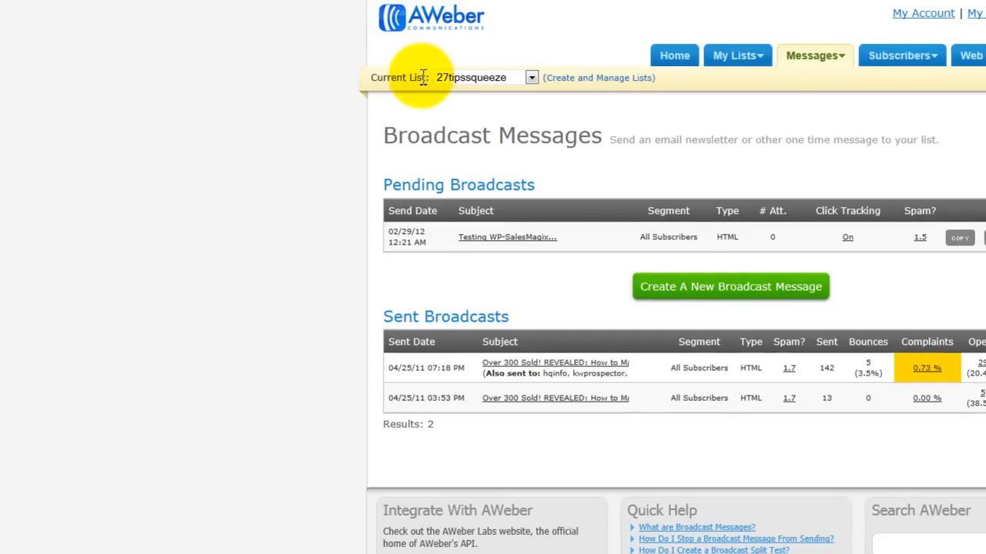
{"action": "left_click", "coordinate": [502, 240]}
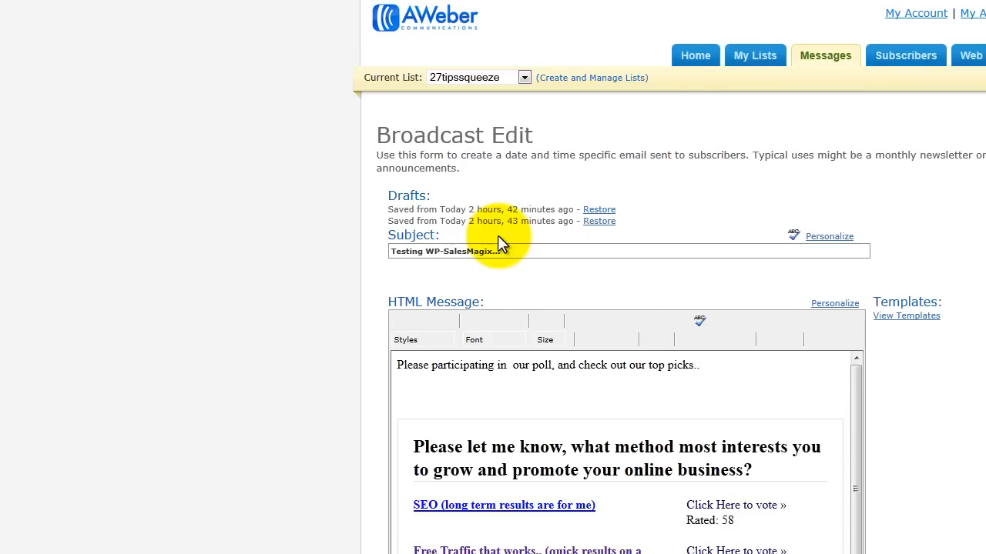
Step: Examine the broadcast's poll and review blocks in the HTML message, checking its source code and preview
{"action": "scroll", "coordinate": [764, 373], "scroll_direction": "down", "scroll_amount": 3}
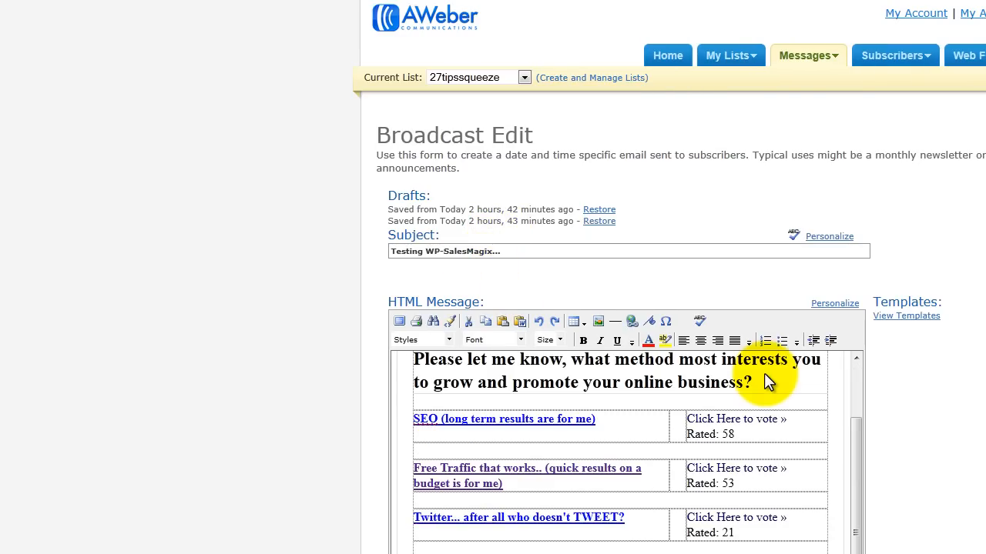
{"action": "scroll", "coordinate": [981, 415], "scroll_direction": "down", "scroll_amount": 5}
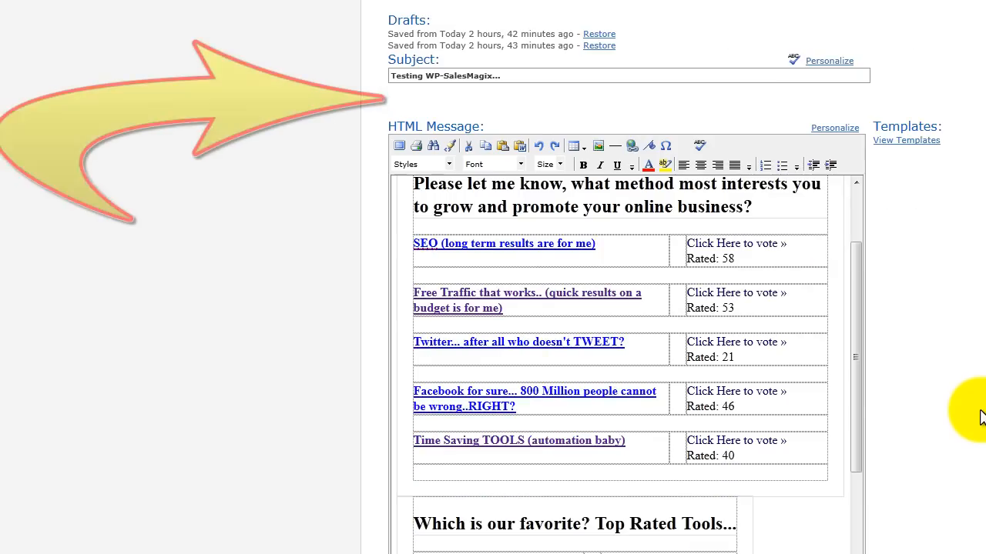
{"action": "scroll", "coordinate": [981, 416], "scroll_direction": "down", "scroll_amount": 5}
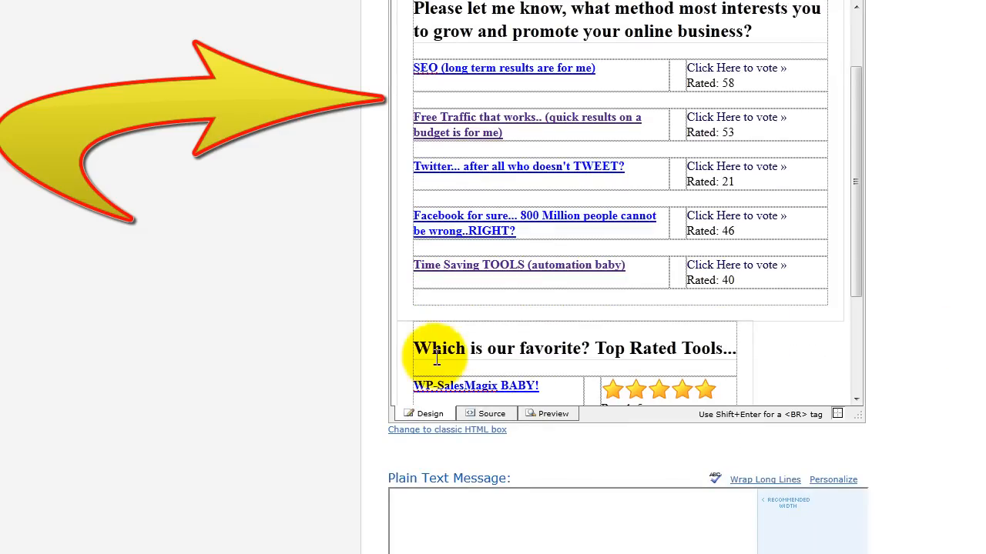
{"action": "left_click", "coordinate": [490, 413]}
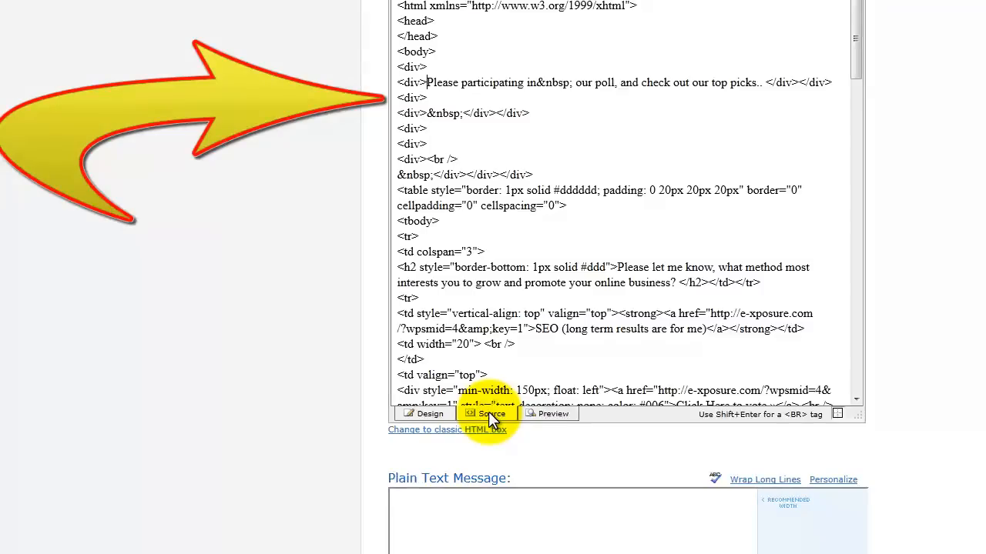
{"action": "left_click", "coordinate": [559, 412]}
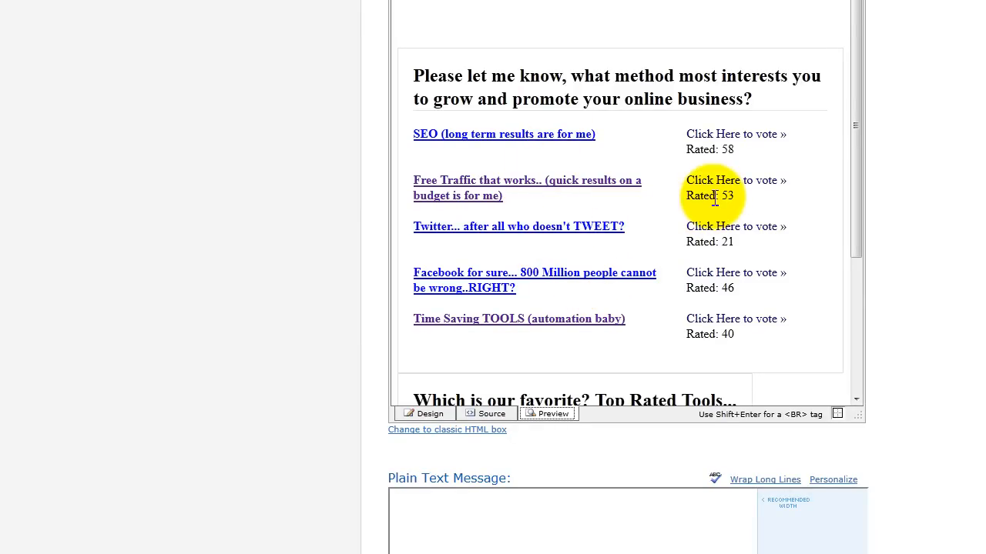
Step: Look through the previewed broadcast message from the business promotion poll to the Top Rated Tools review and the plain text section
{"action": "scroll", "coordinate": [704, 260], "scroll_direction": "down", "scroll_amount": 3}
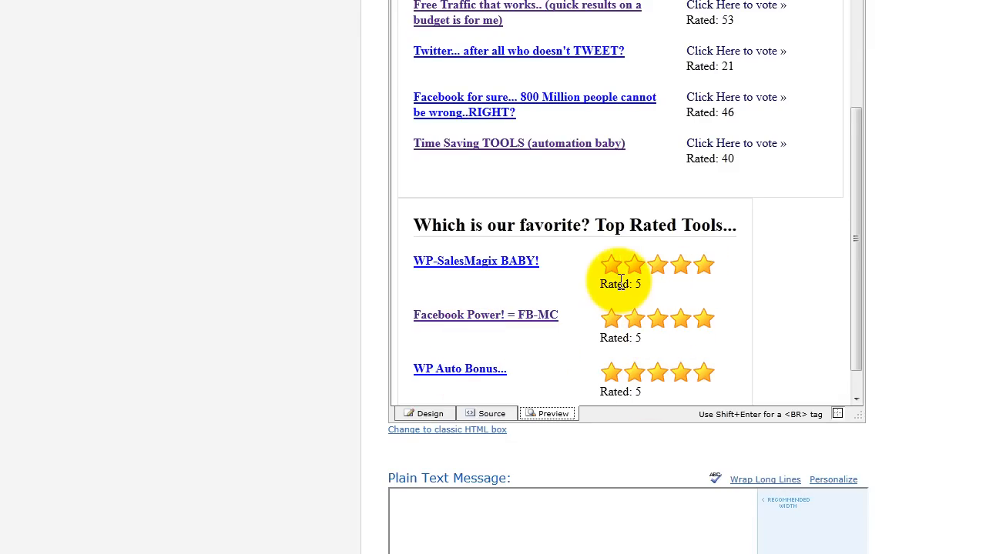
{"action": "scroll", "coordinate": [621, 283], "scroll_direction": "down", "scroll_amount": 1}
{"action": "scroll", "coordinate": [620, 282], "scroll_direction": "up", "scroll_amount": 5}
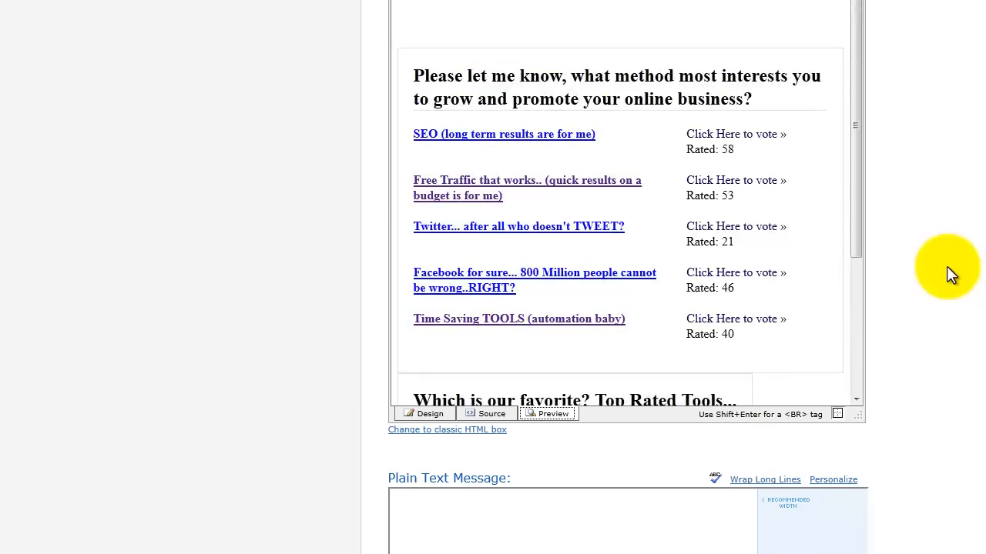
{"action": "scroll", "coordinate": [943, 266], "scroll_direction": "up", "scroll_amount": 5}
{"action": "scroll", "coordinate": [731, 397], "scroll_direction": "down", "scroll_amount": 6}
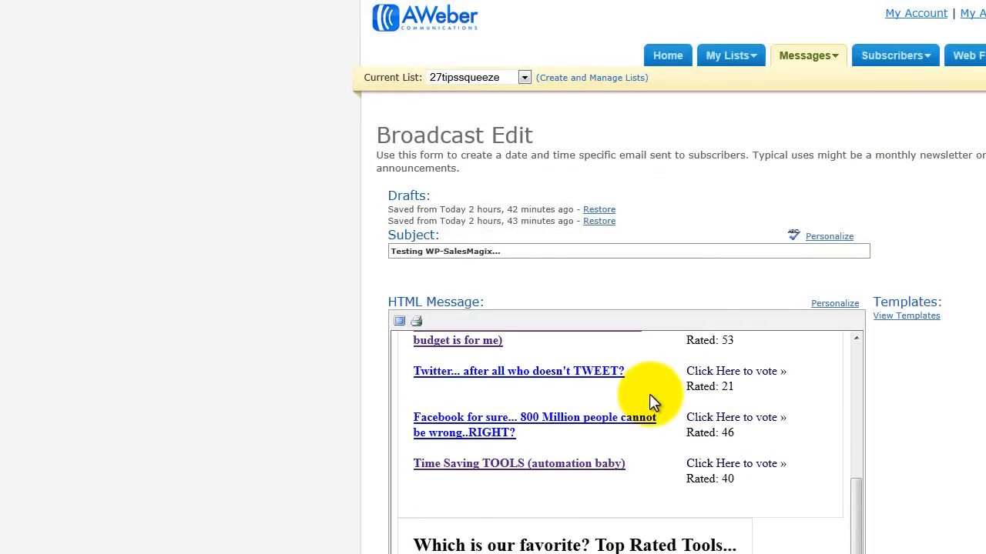
{"action": "scroll", "coordinate": [608, 473], "scroll_direction": "down", "scroll_amount": 2}
{"action": "scroll", "coordinate": [622, 453], "scroll_direction": "down", "scroll_amount": 6}
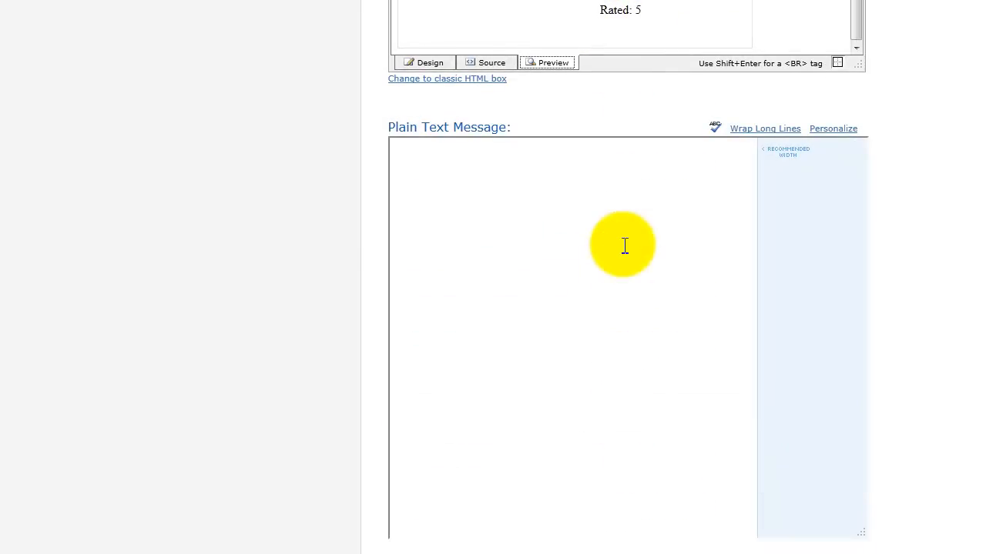
{"action": "scroll", "coordinate": [624, 246], "scroll_direction": "up", "scroll_amount": 10}
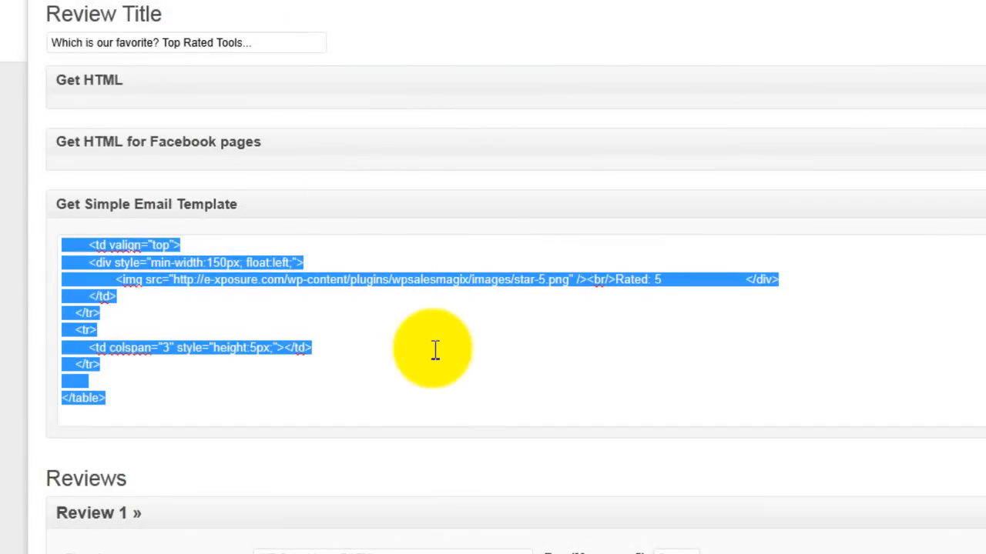
Step: Switch back to the review in WordPress, expand its HTML code for Facebook pages and copy all of it
{"action": "scroll", "coordinate": [406, 341], "scroll_direction": "up", "scroll_amount": 1}
{"action": "scroll", "coordinate": [405, 339], "scroll_direction": "up", "scroll_amount": 1}
{"action": "left_click", "coordinate": [176, 145]}
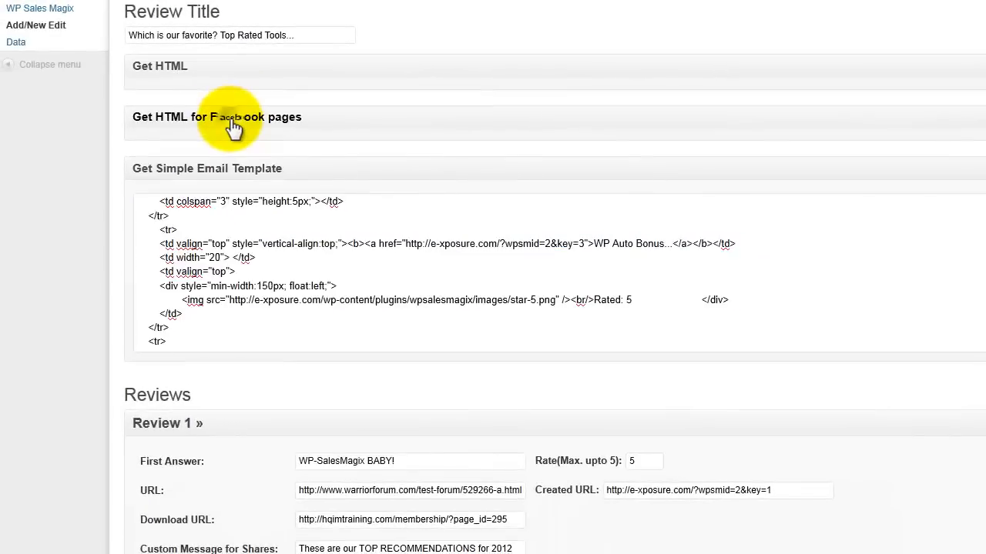
{"action": "left_click", "coordinate": [232, 123]}
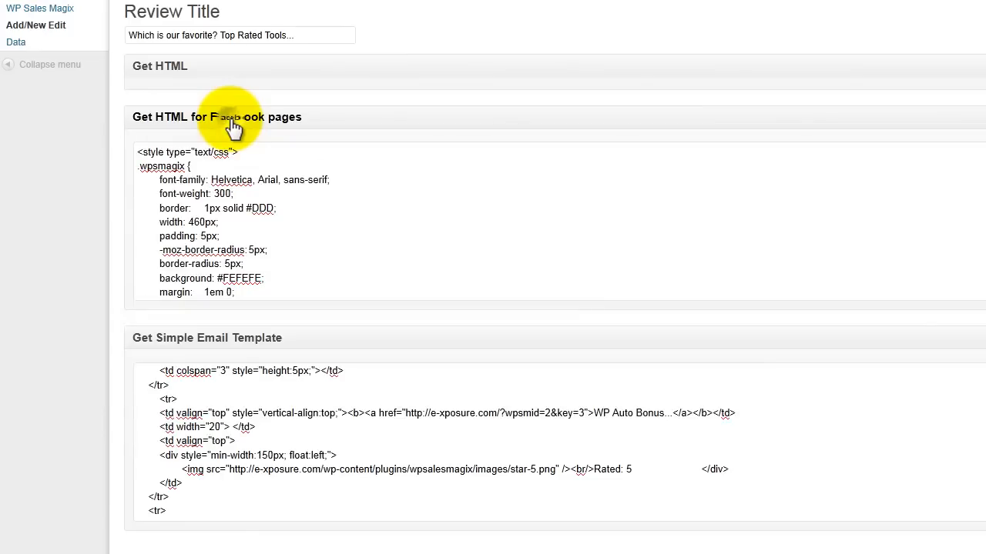
{"action": "left_click", "coordinate": [191, 183]}
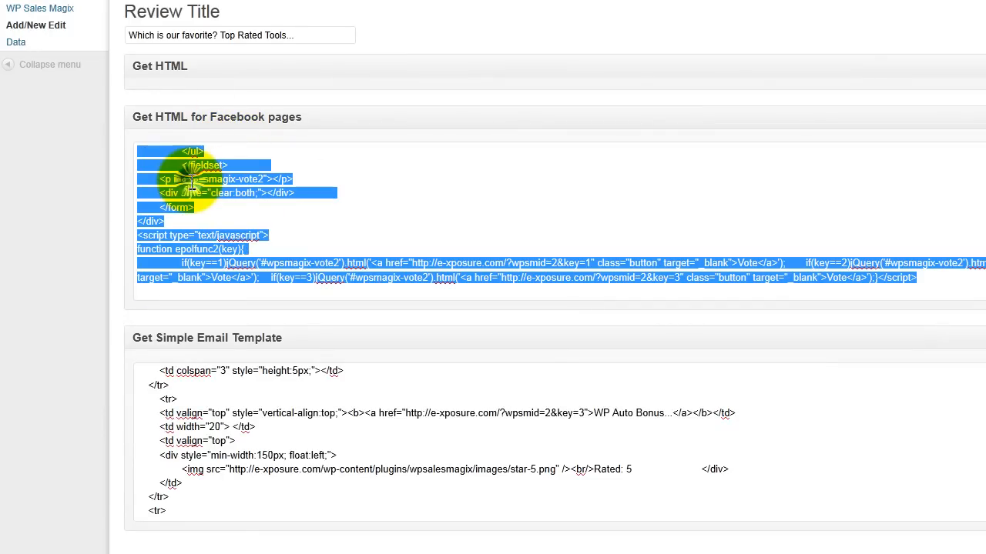
{"action": "right_click", "coordinate": [192, 183]}
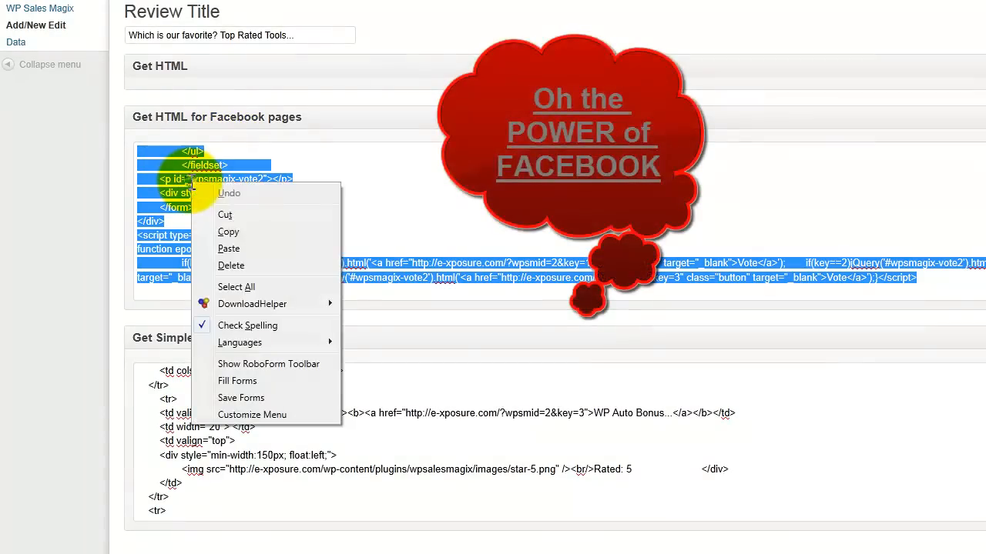
{"action": "left_click", "coordinate": [231, 232]}
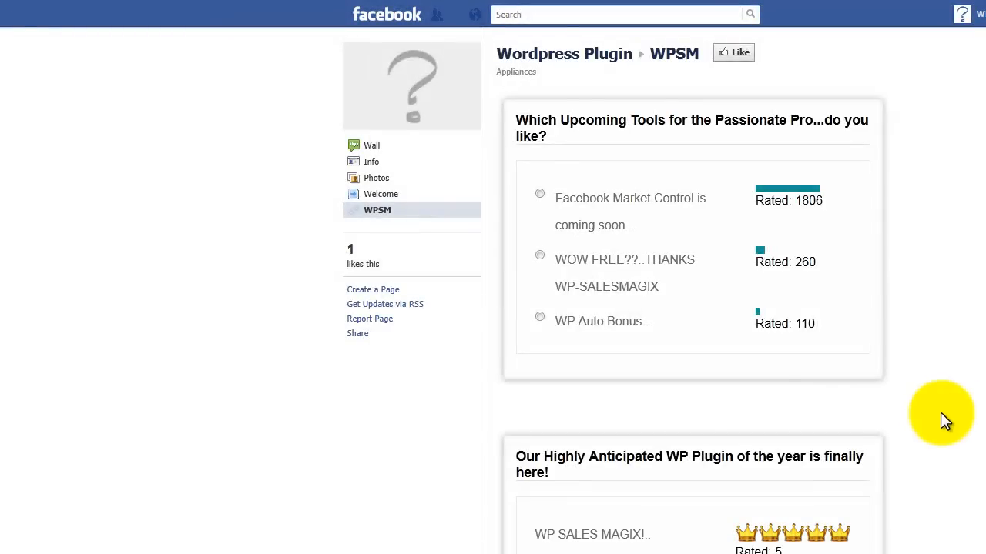
Step: Switch to the Facebook page's WPSM tab and examine the embedded upcoming tools poll and the WP plugin review
{"action": "scroll", "coordinate": [927, 413], "scroll_direction": "down", "scroll_amount": 1}
{"action": "scroll", "coordinate": [927, 412], "scroll_direction": "up", "scroll_amount": 1}
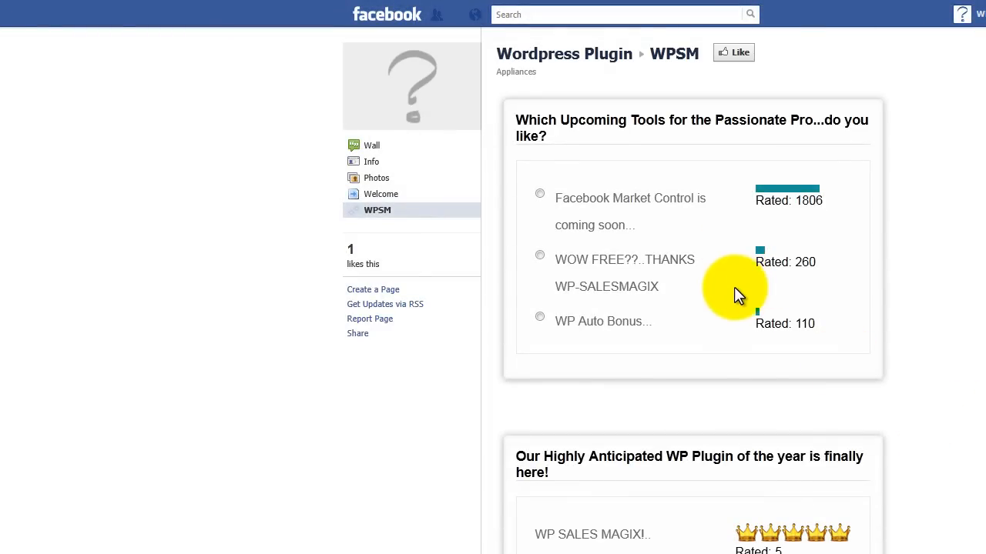
{"action": "scroll", "coordinate": [623, 411], "scroll_direction": "down", "scroll_amount": 2}
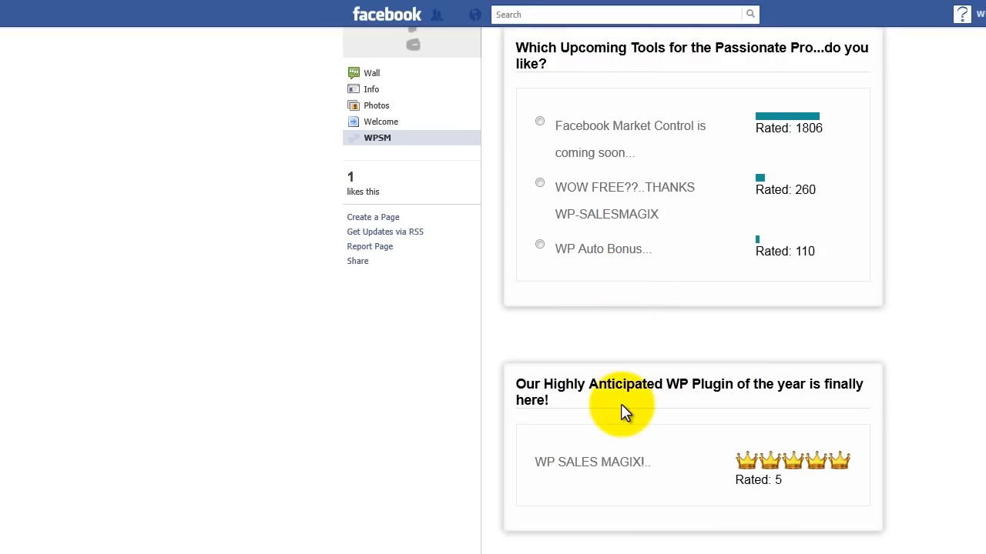
{"action": "scroll", "coordinate": [622, 408], "scroll_direction": "up", "scroll_amount": 2}
{"action": "scroll", "coordinate": [622, 408], "scroll_direction": "down", "scroll_amount": 2}
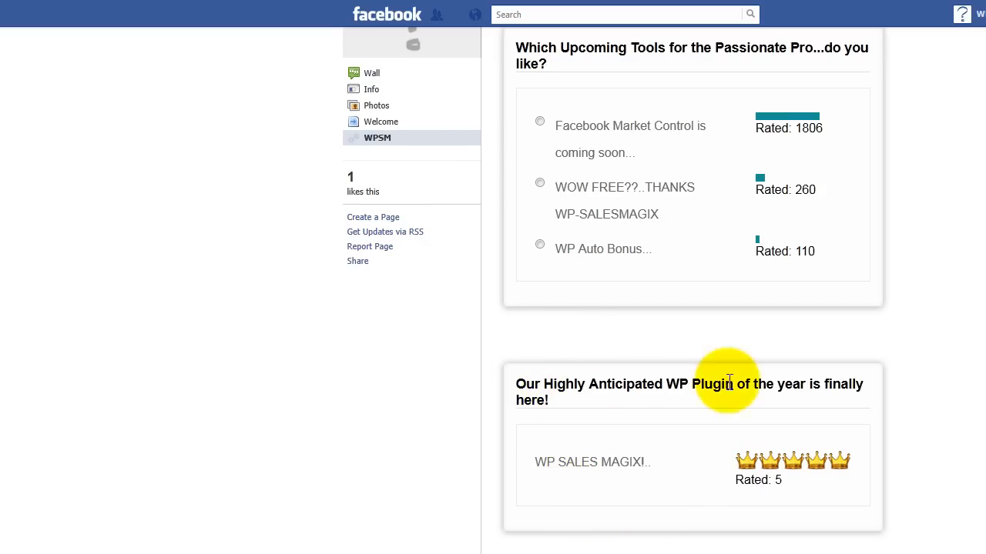
{"action": "scroll", "coordinate": [742, 171], "scroll_direction": "up", "scroll_amount": 1}
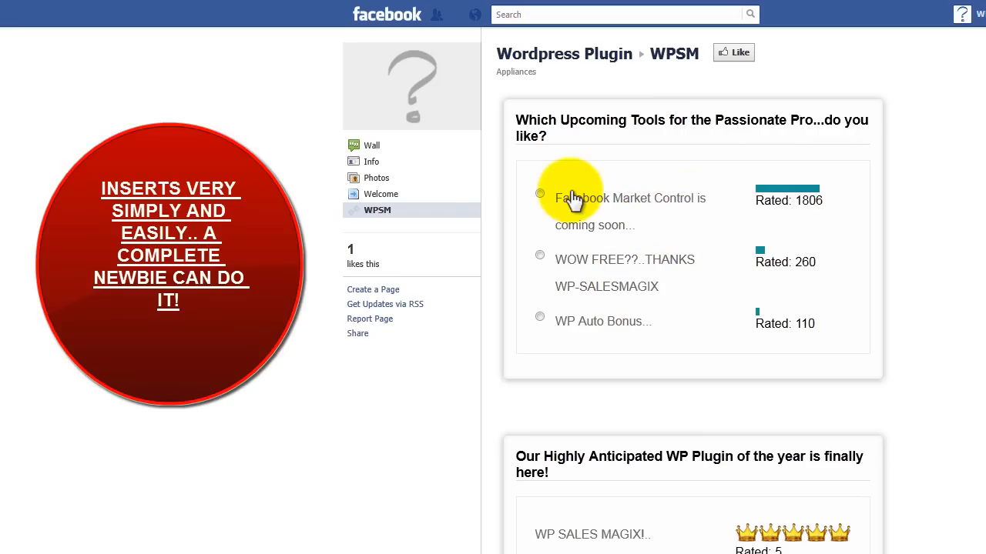
{"action": "scroll", "coordinate": [574, 198], "scroll_direction": "down", "scroll_amount": 2}
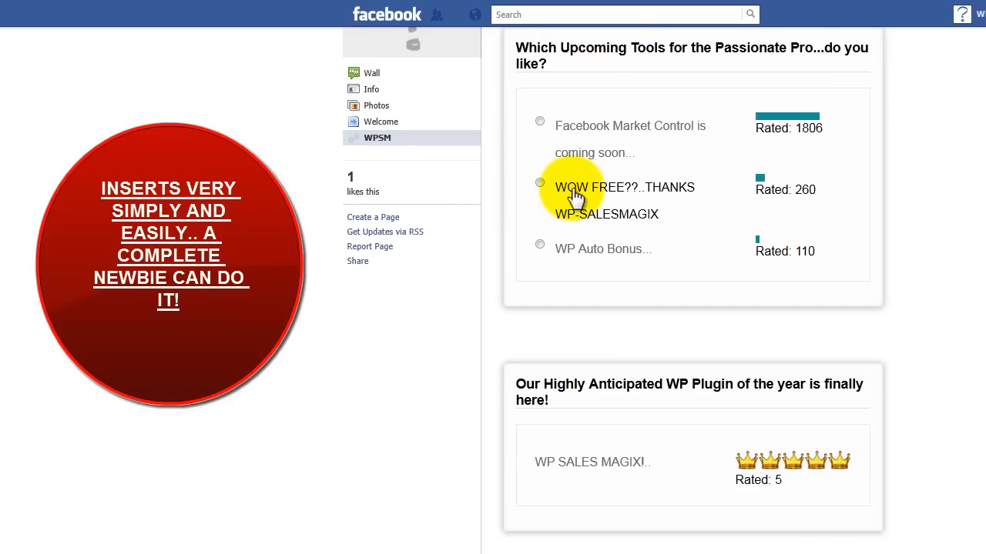
{"action": "scroll", "coordinate": [576, 197], "scroll_direction": "up", "scroll_amount": 2}
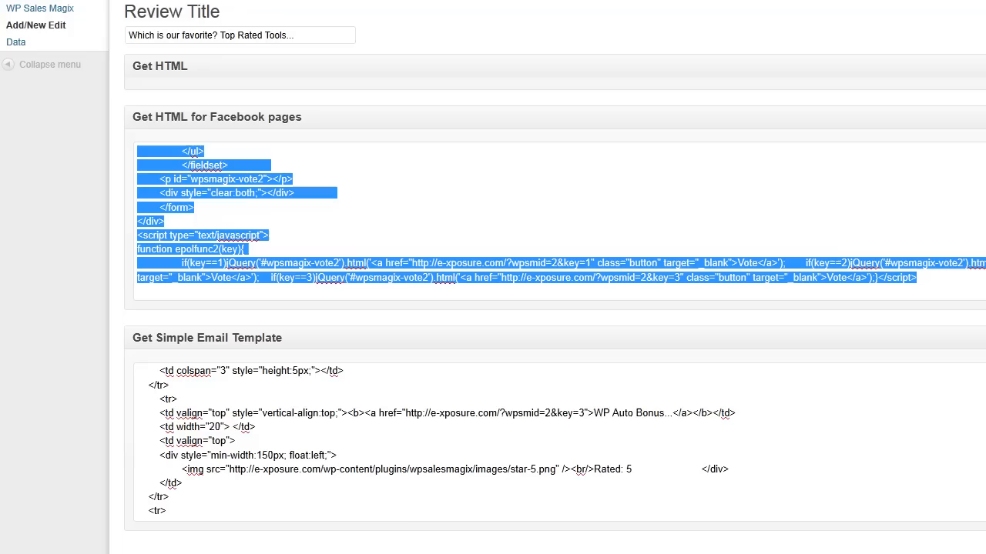
Step: Return to the review in WordPress, expand its regular HTML code and copy all of it
{"action": "scroll", "coordinate": [375, 249], "scroll_direction": "up", "scroll_amount": 2}
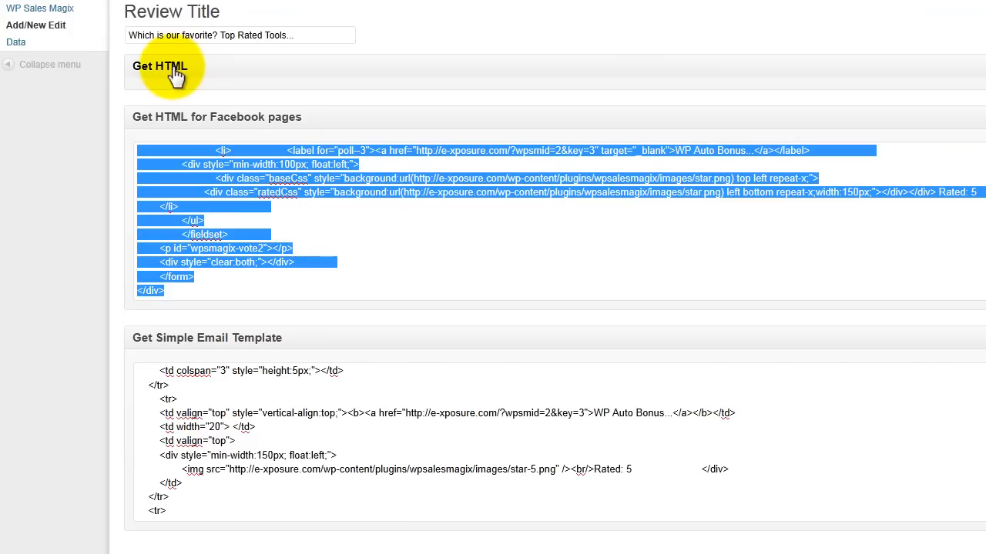
{"action": "left_click", "coordinate": [164, 67]}
{"action": "left_click", "coordinate": [214, 158]}
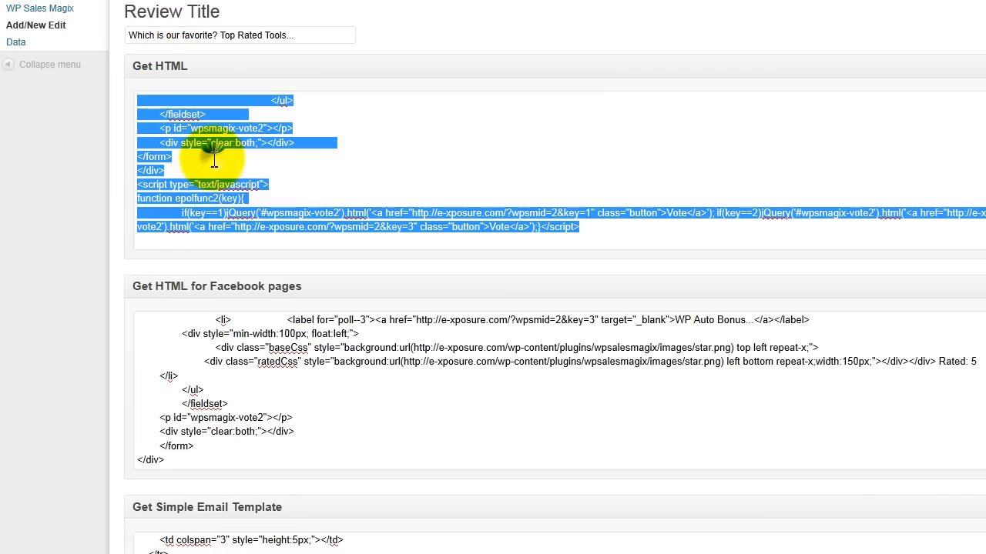
{"action": "right_click", "coordinate": [203, 124]}
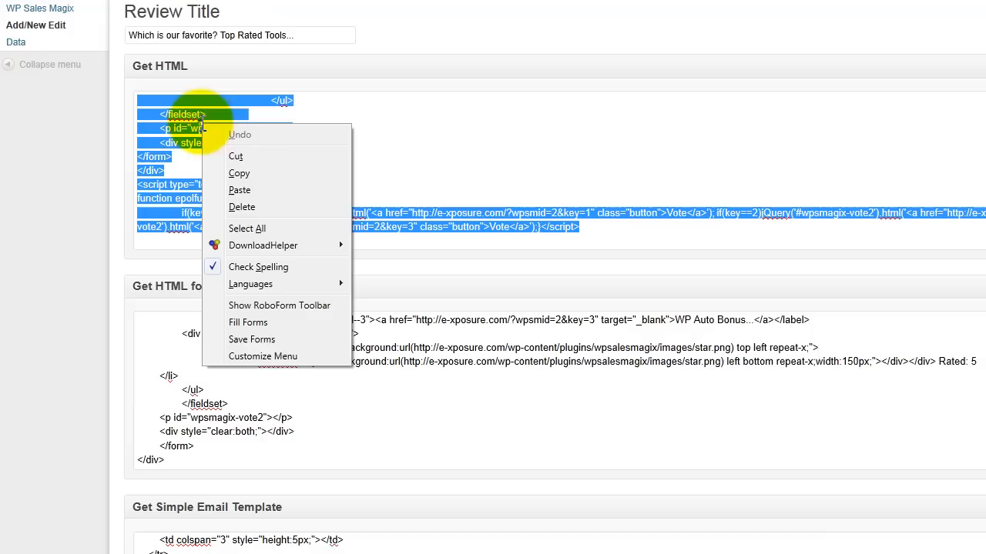
{"action": "left_click", "coordinate": [244, 176]}
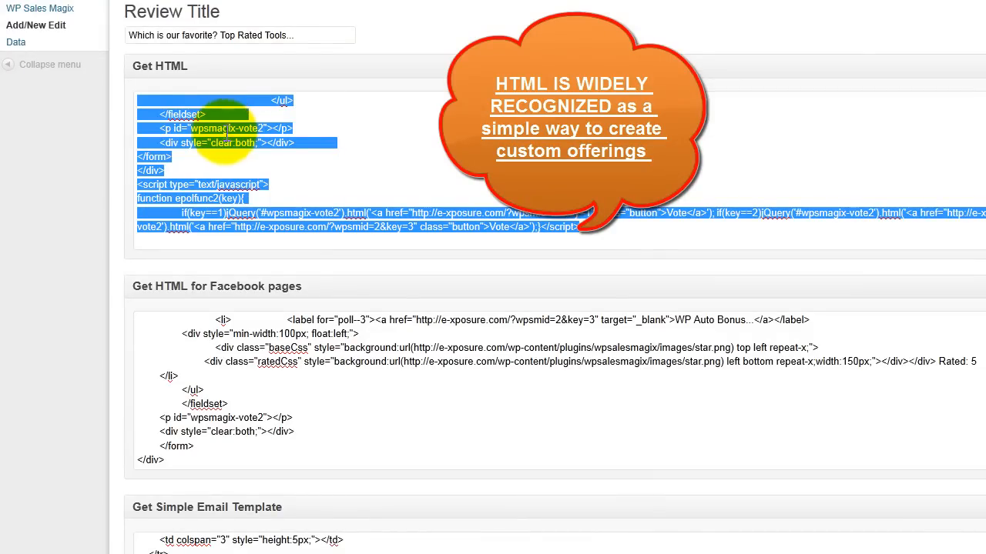
Step: Look back through the review's HTML code and return to the list of polls and reviews with their shortcodes
{"action": "scroll", "coordinate": [453, 148], "scroll_direction": "up", "scroll_amount": 3}
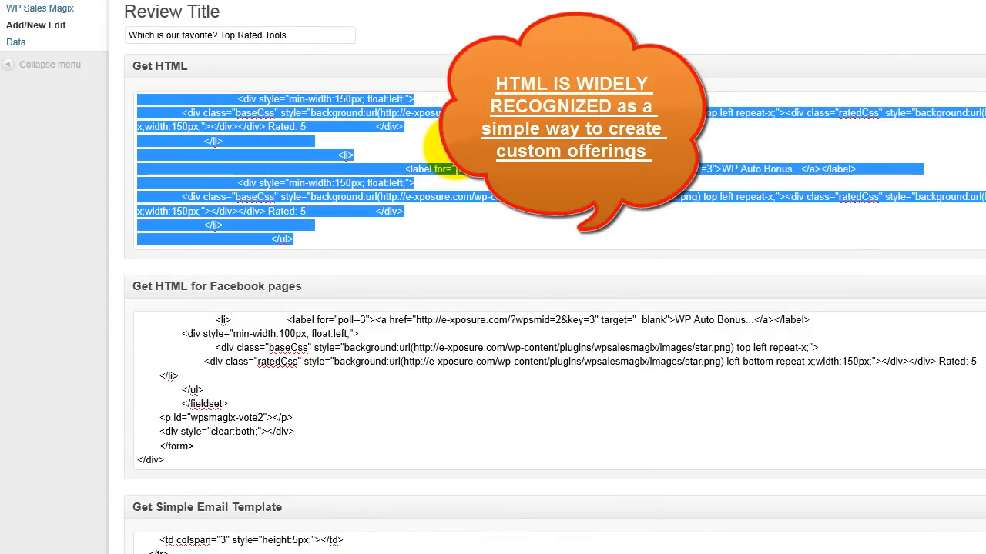
{"action": "scroll", "coordinate": [455, 165], "scroll_direction": "up", "scroll_amount": 3}
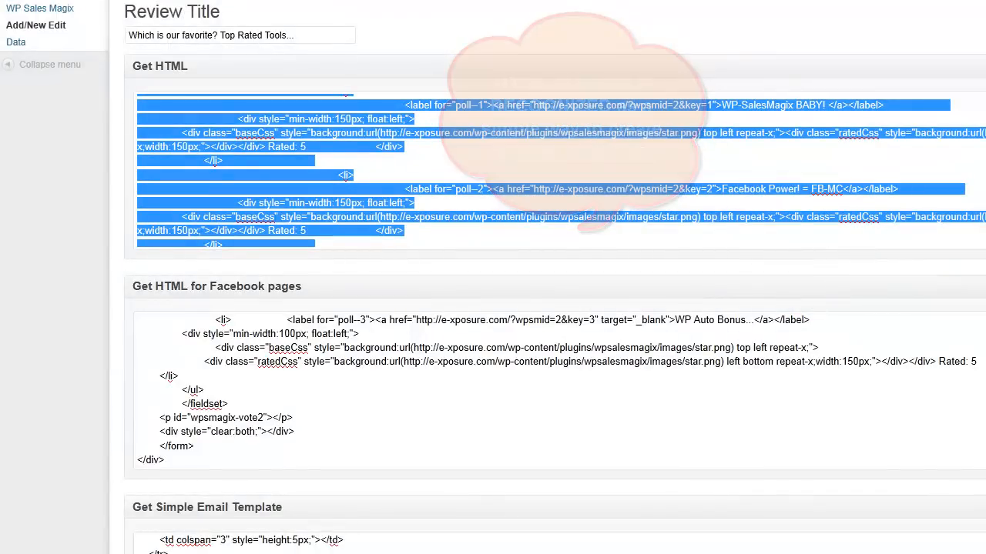
{"action": "scroll", "coordinate": [555, 308], "scroll_direction": "up", "scroll_amount": 4}
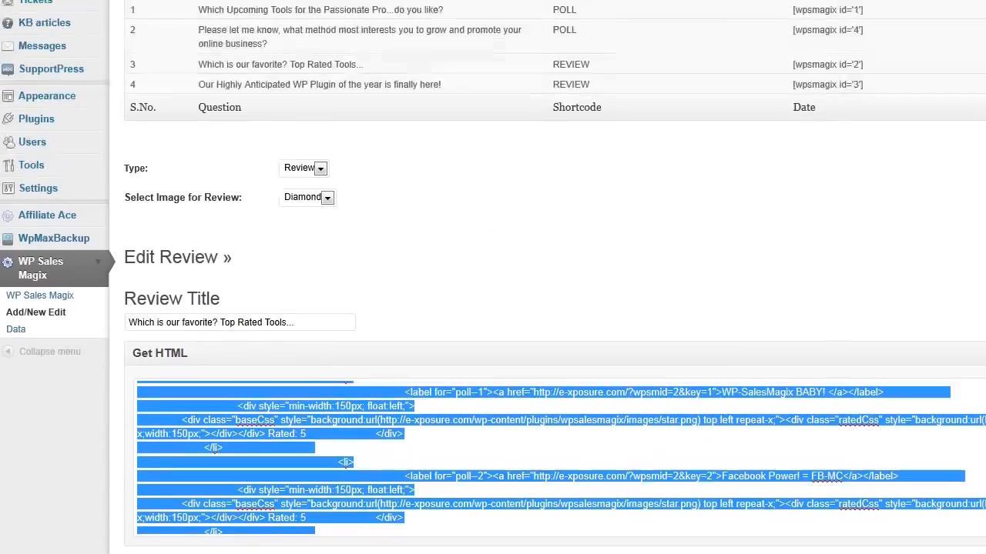
{"action": "scroll", "coordinate": [554, 308], "scroll_direction": "up", "scroll_amount": 2}
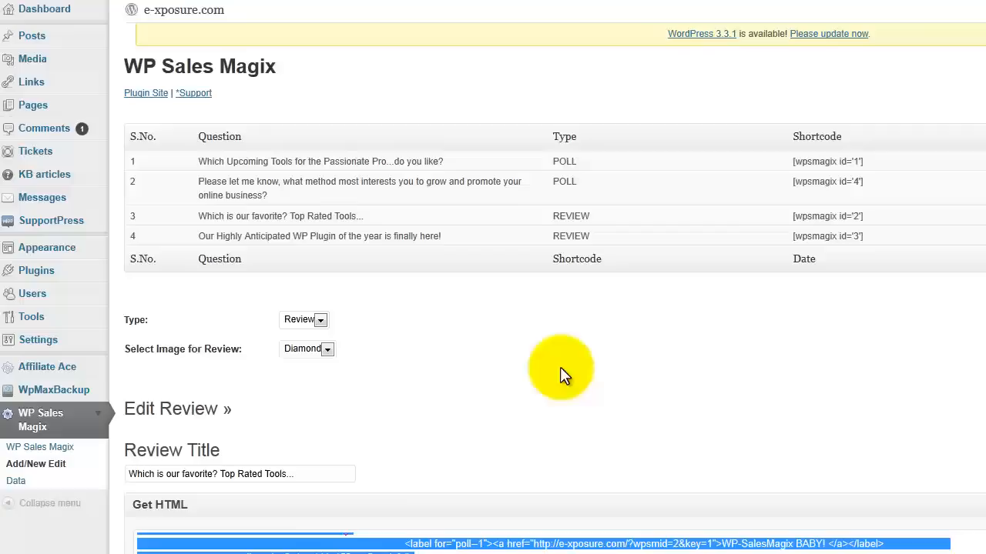